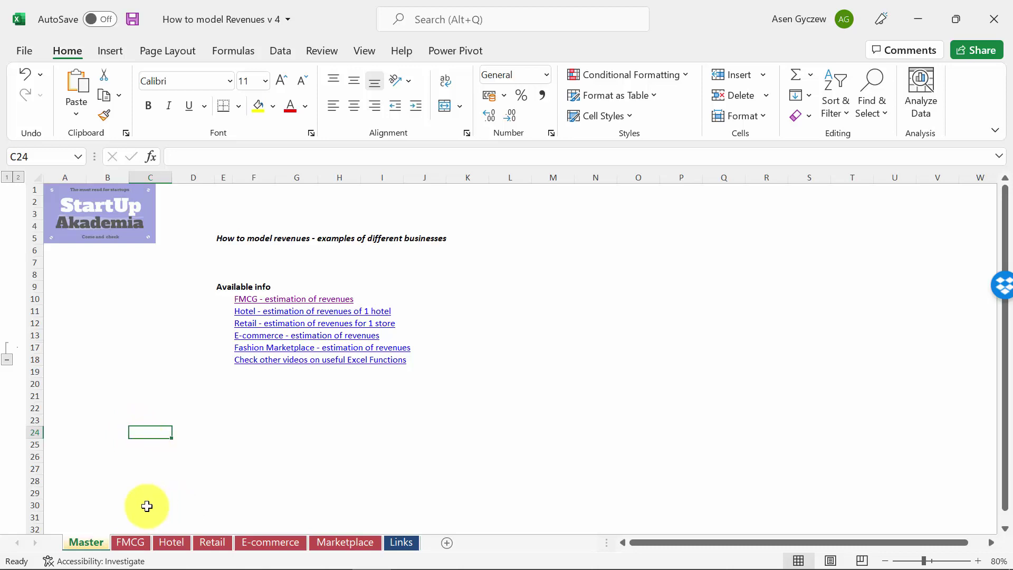
Step: Switch to the FMCG sheet and highlight the Quantity Sold and Average prices rows
left_click(128, 543)
left_click(208, 251)
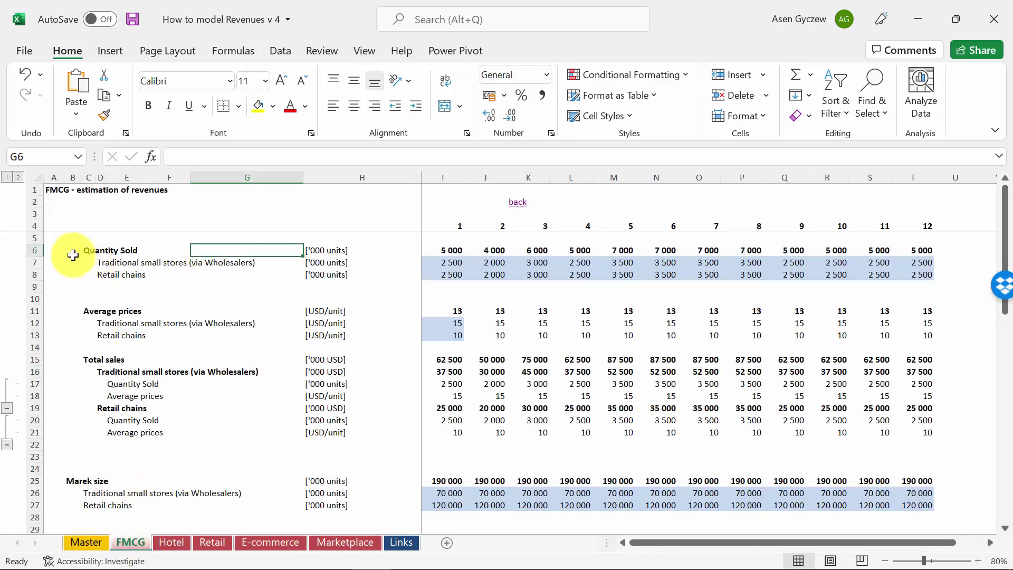
left_click(73, 254)
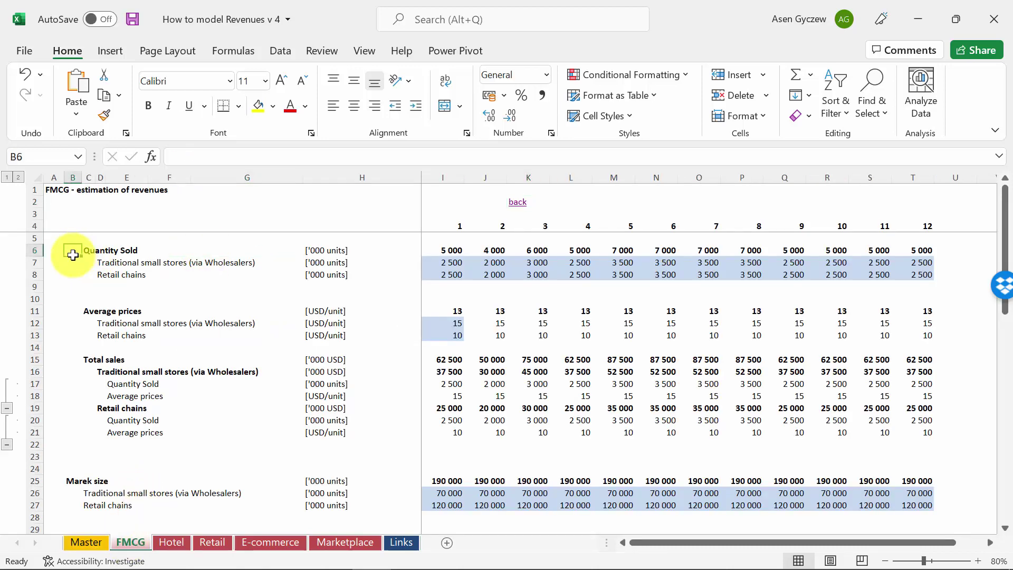
left_click(35, 250)
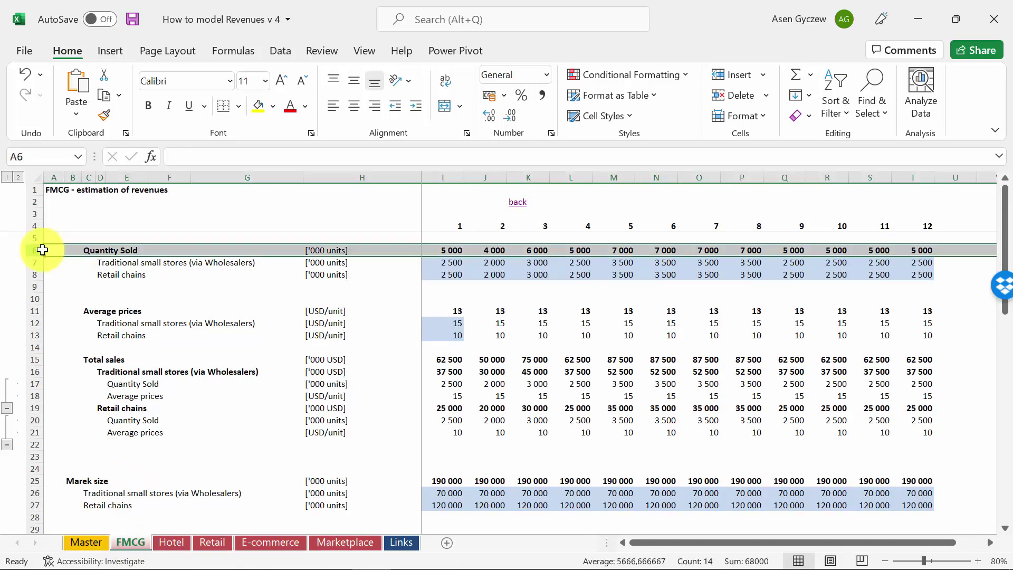
left_click(41, 310)
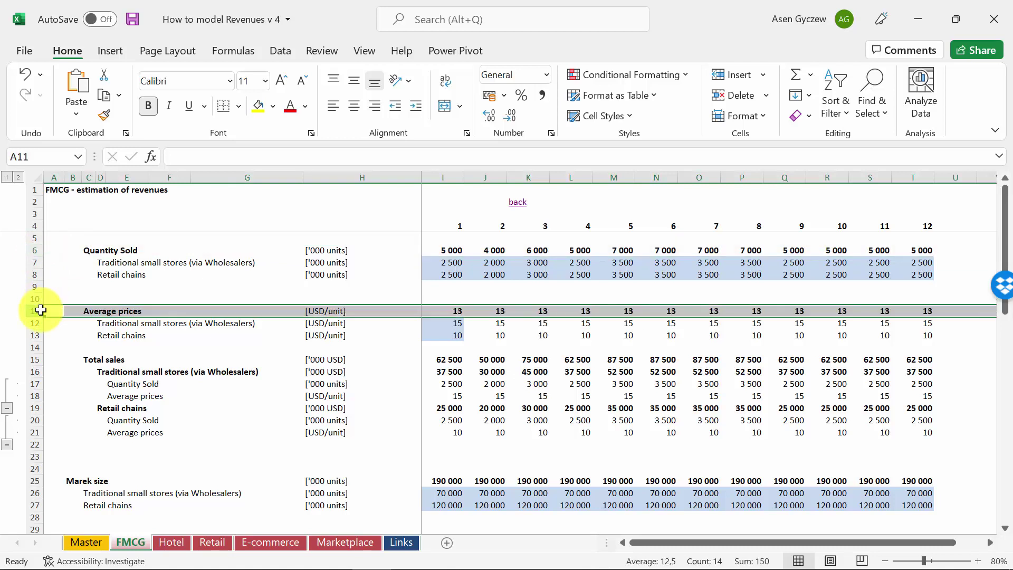
Step: Highlight the traditional small stores and Retail chains quantity rows, then Quantity Sold and Average prices again
left_click(35, 262)
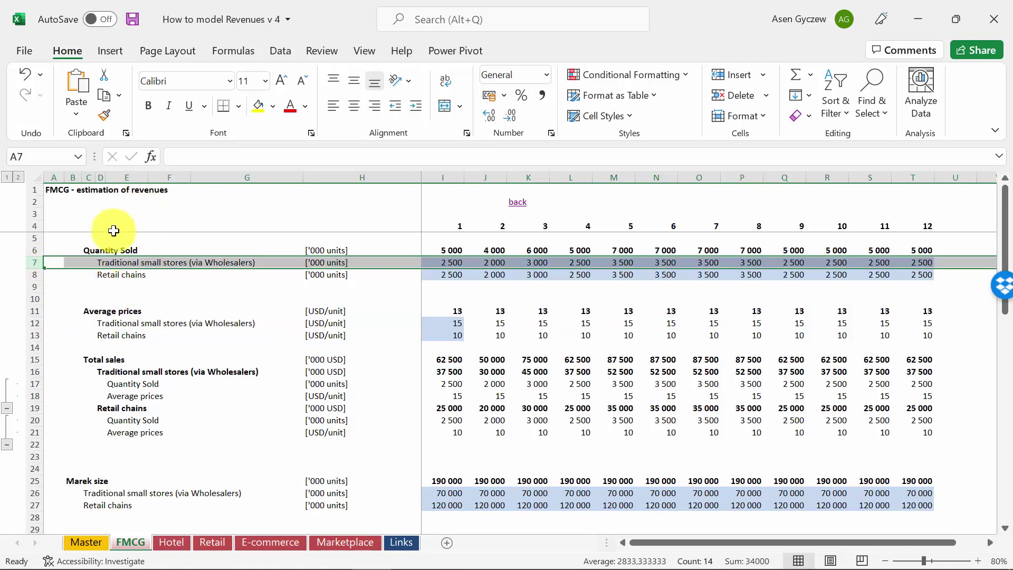
left_click(34, 273)
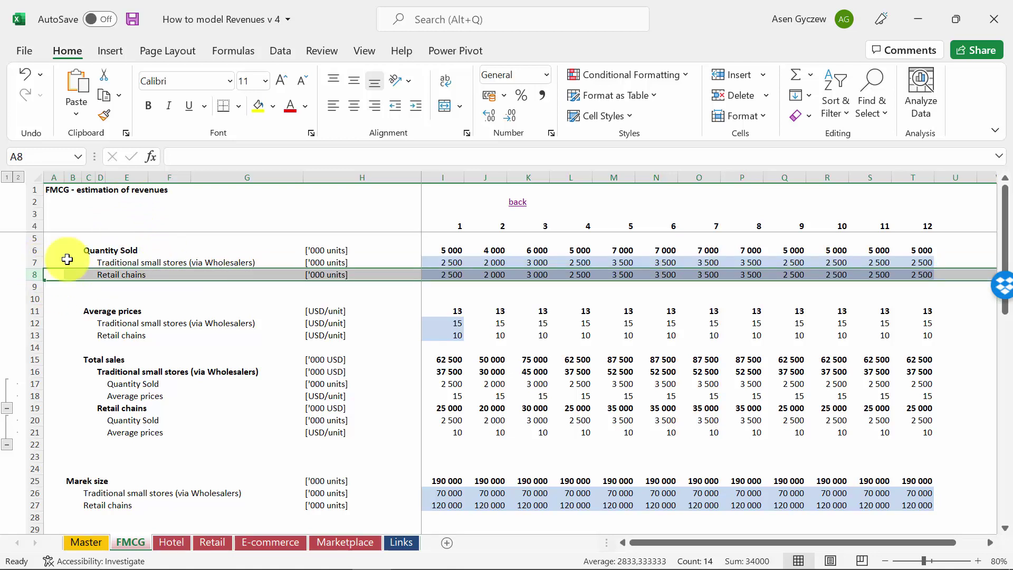
left_click(37, 251)
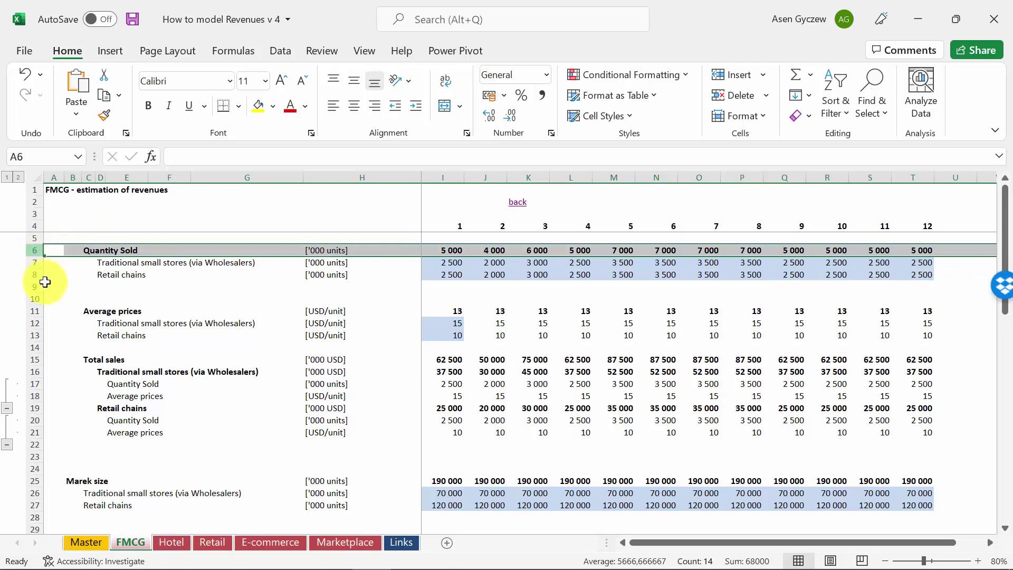
left_click(30, 311)
Step: Highlight the Total sales row and its traditional small stores and Retail chains sales rows
left_click(31, 360)
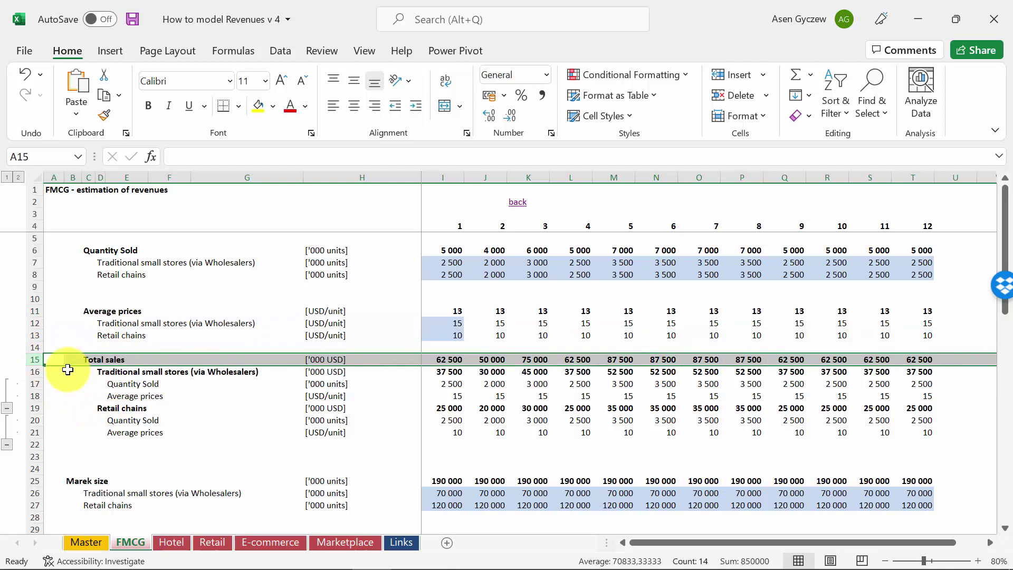
left_click(30, 372)
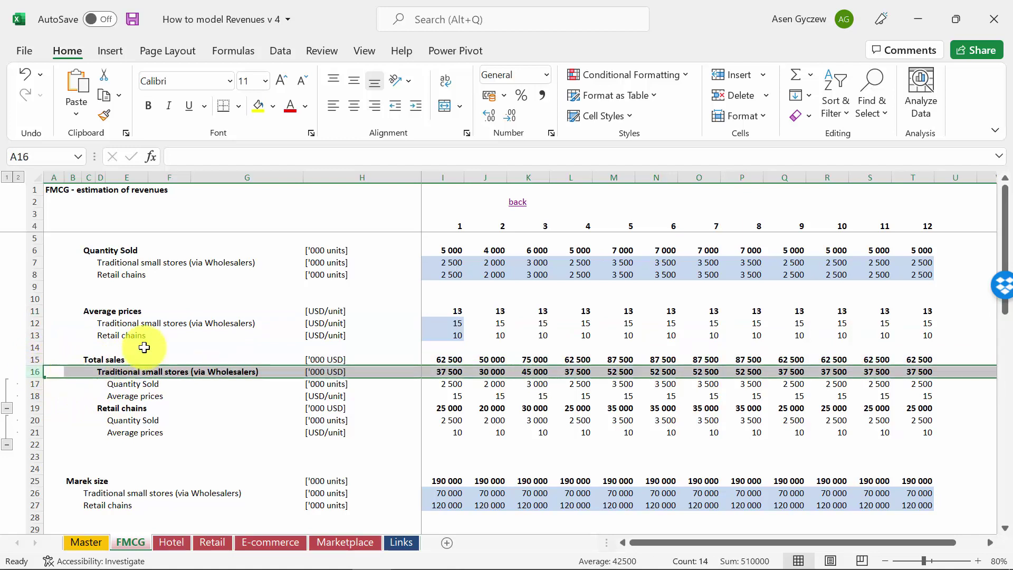
left_click(42, 409)
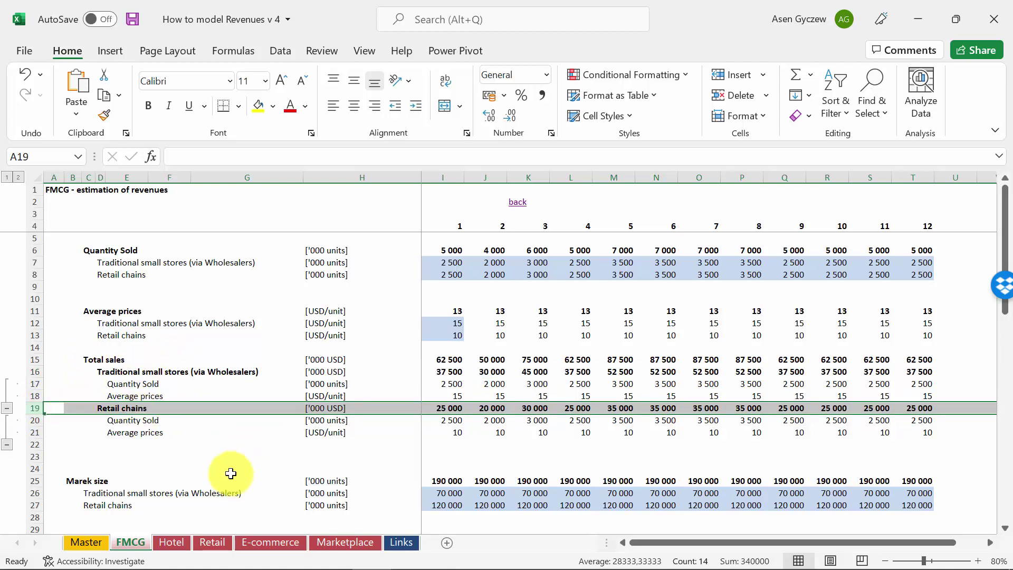
Step: Switch to the Hotel sheet and highlight the # of nights sold and Average Daily Rate rows
left_click(164, 545)
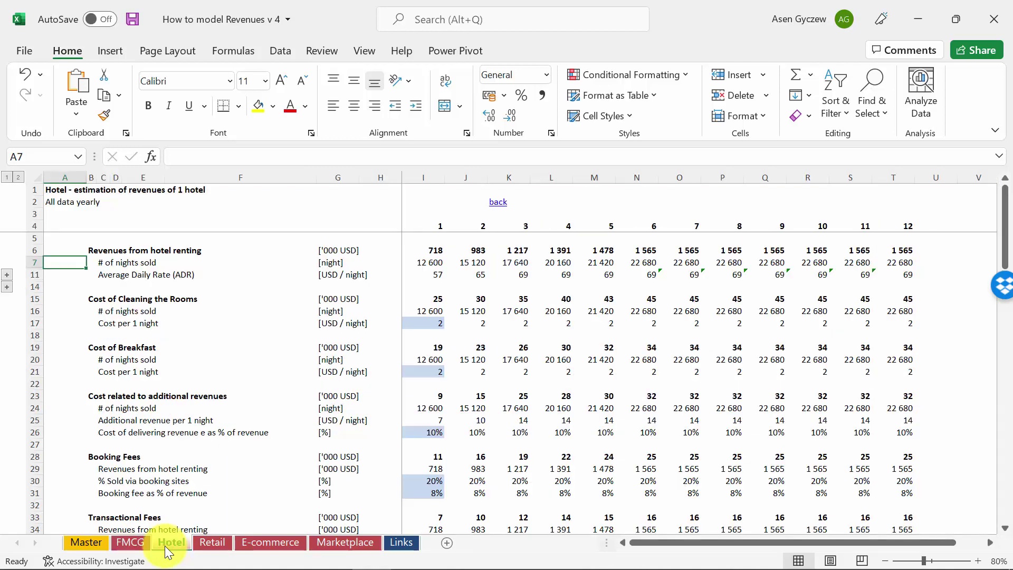
left_click(125, 299)
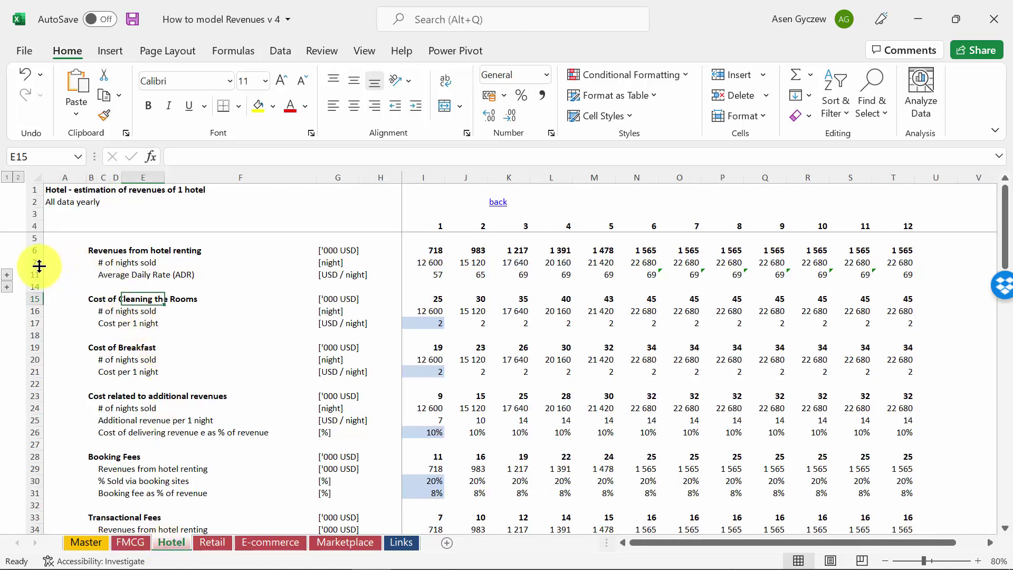
left_click(37, 263)
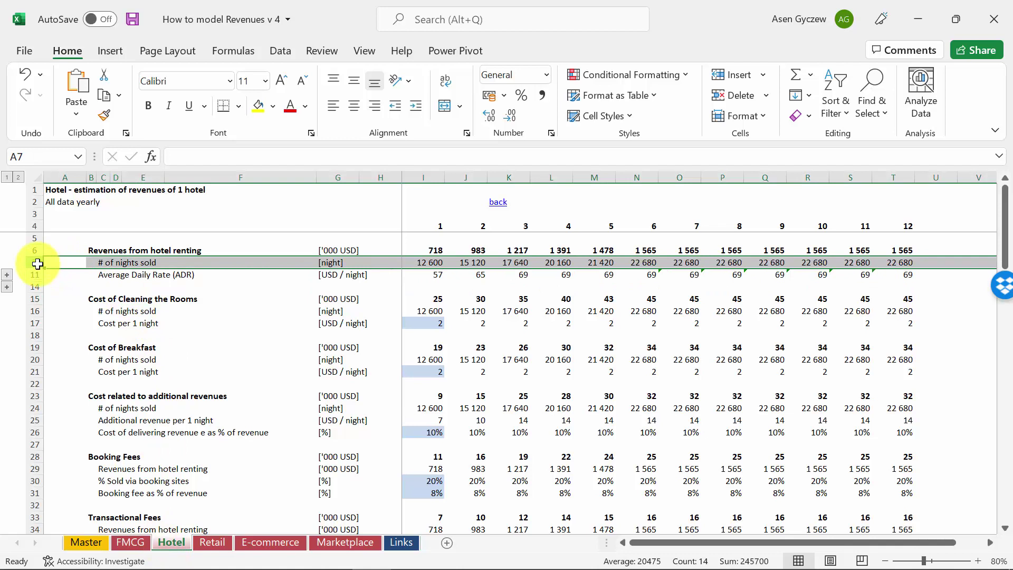
left_click(36, 275)
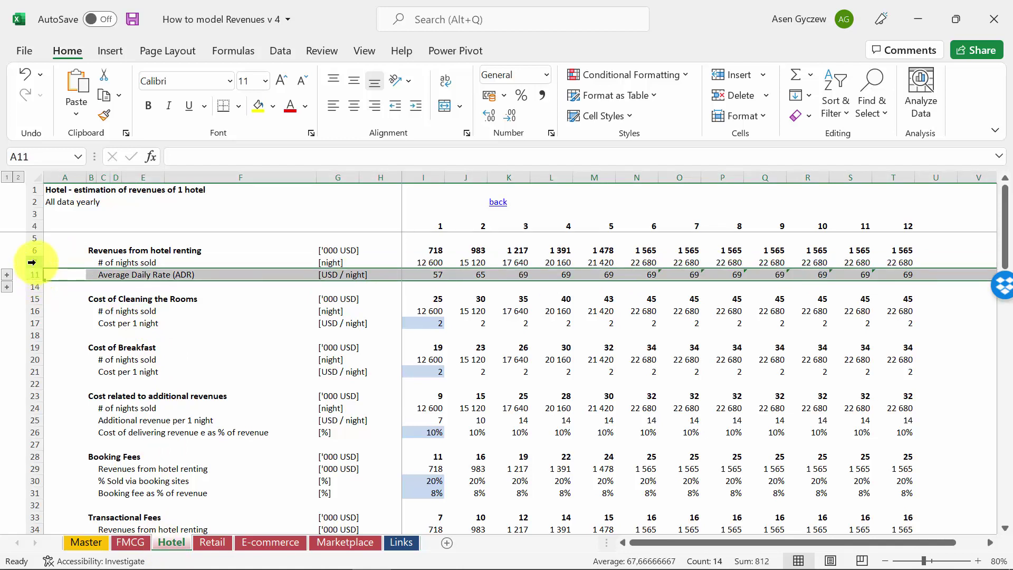
left_click(33, 262)
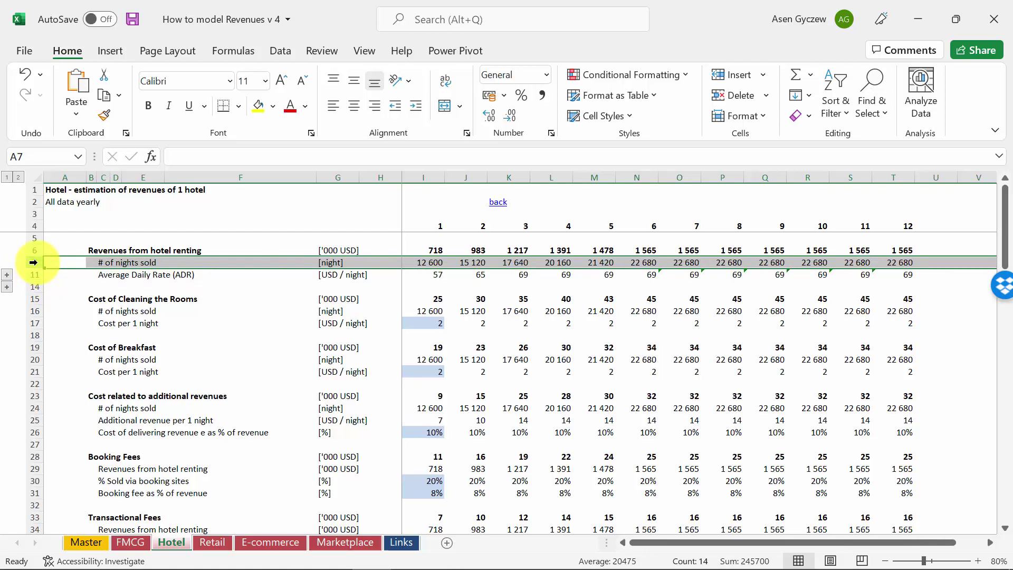
Step: Expand nights sold to review # of rooms, days per period and % Occupancy, then collapse it
left_click(8, 275)
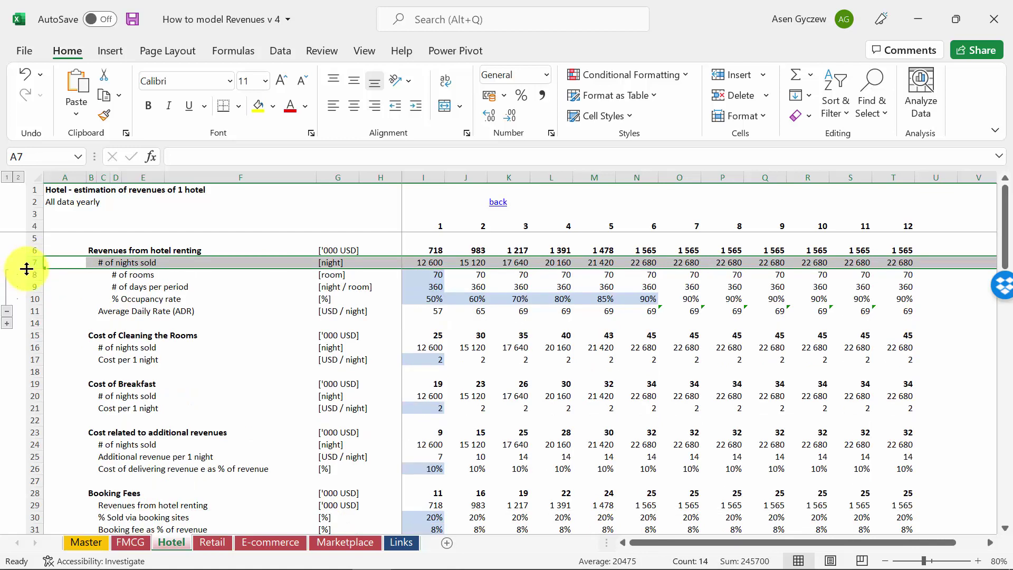
left_click(32, 274)
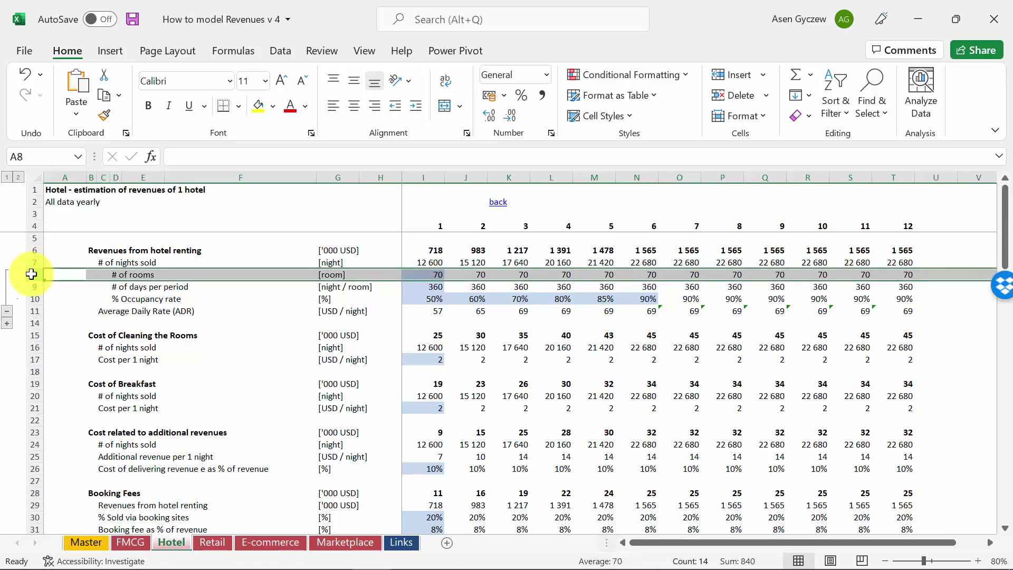
left_click(27, 288)
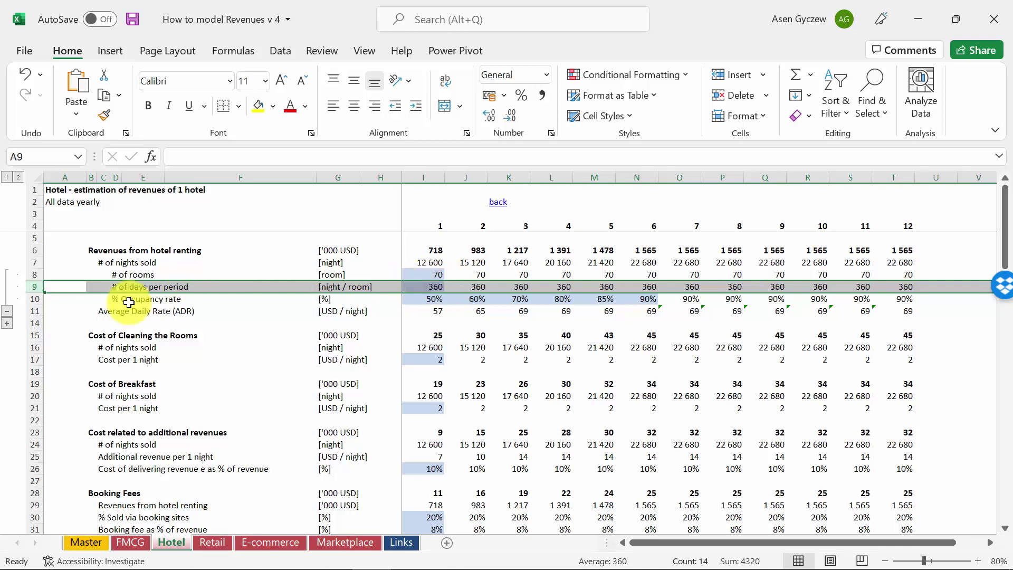
left_click(31, 299)
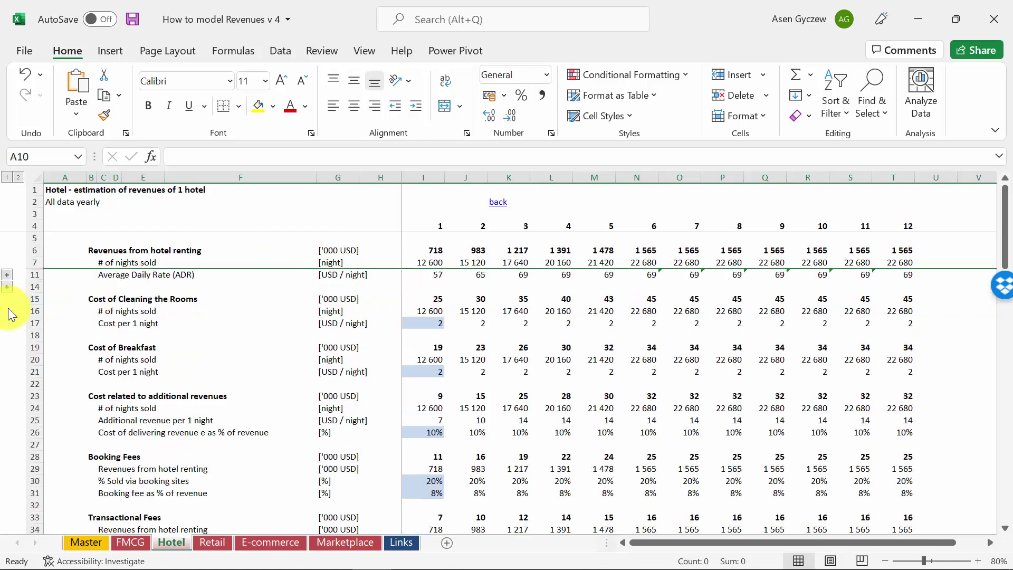
left_click(7, 310)
Step: Expand Average Daily Rate to review average price and additional revenue per night
left_click(35, 274)
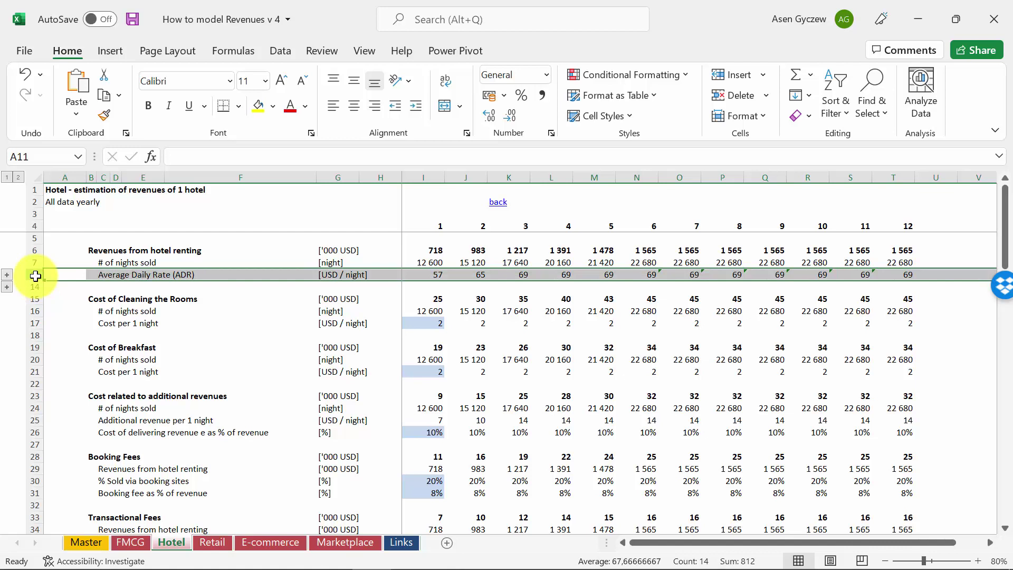
left_click(8, 288)
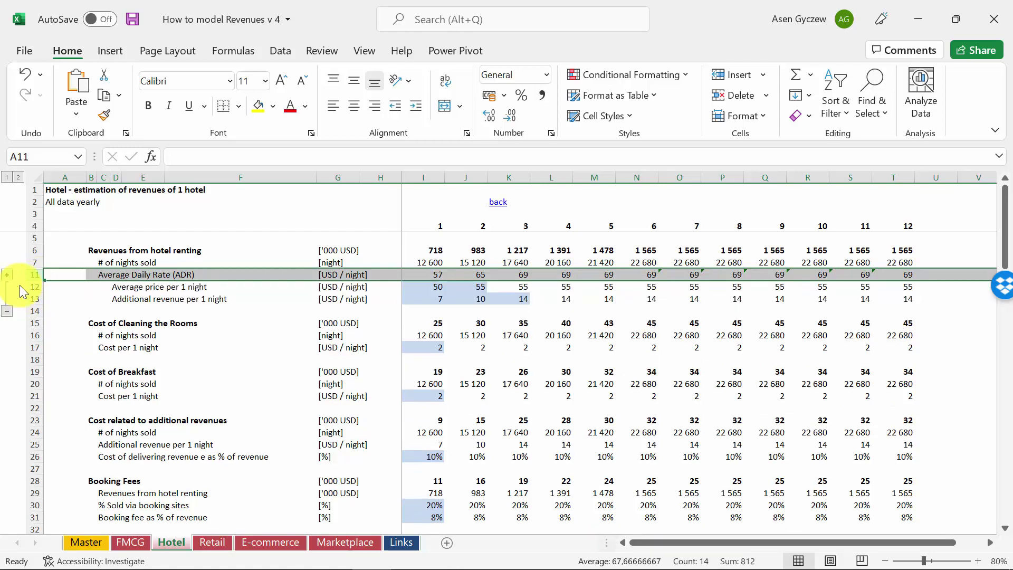
left_click(25, 285)
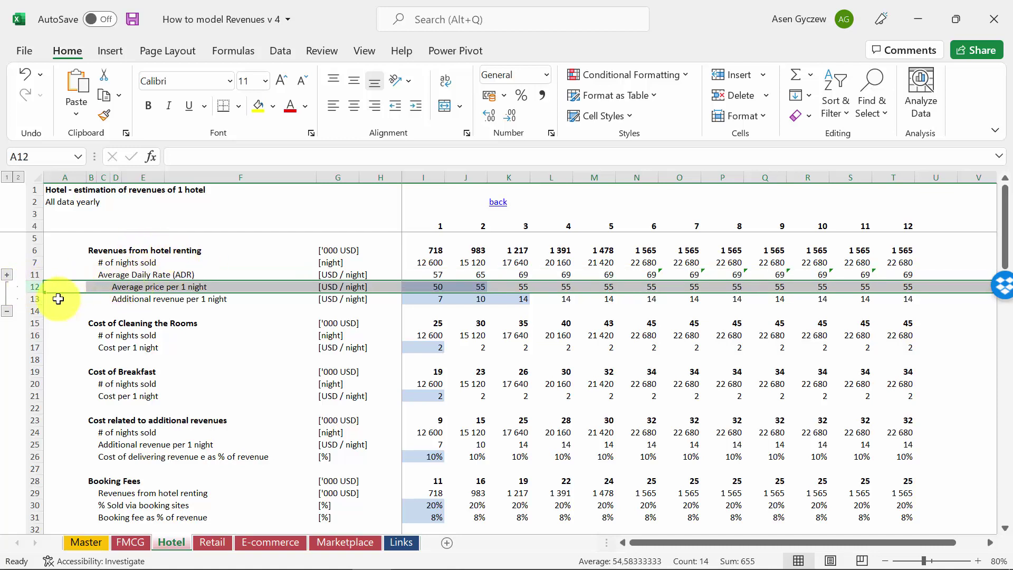
left_click(32, 298)
left_click(143, 238)
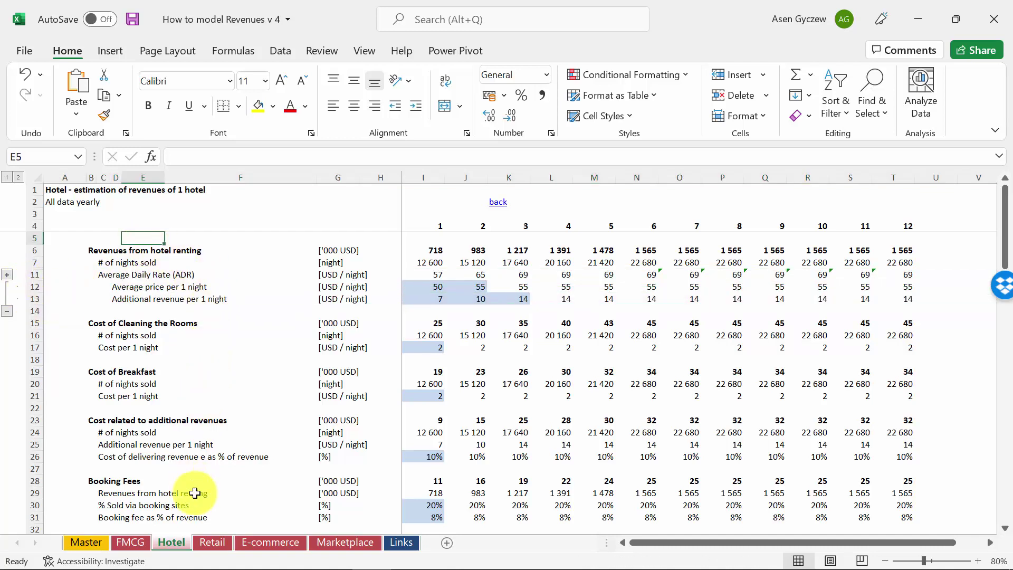
left_click(211, 543)
left_click(205, 278)
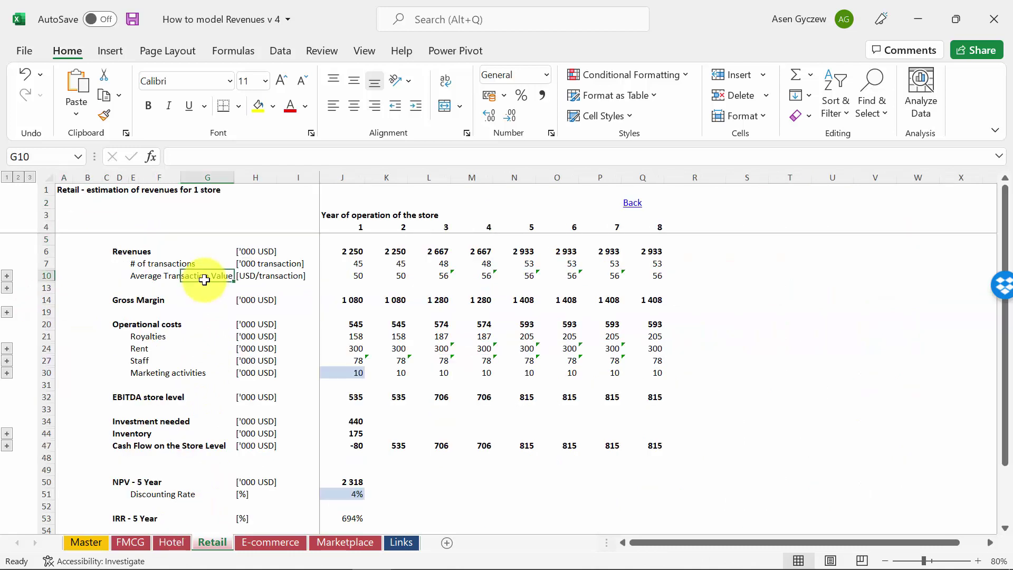
left_click(41, 249)
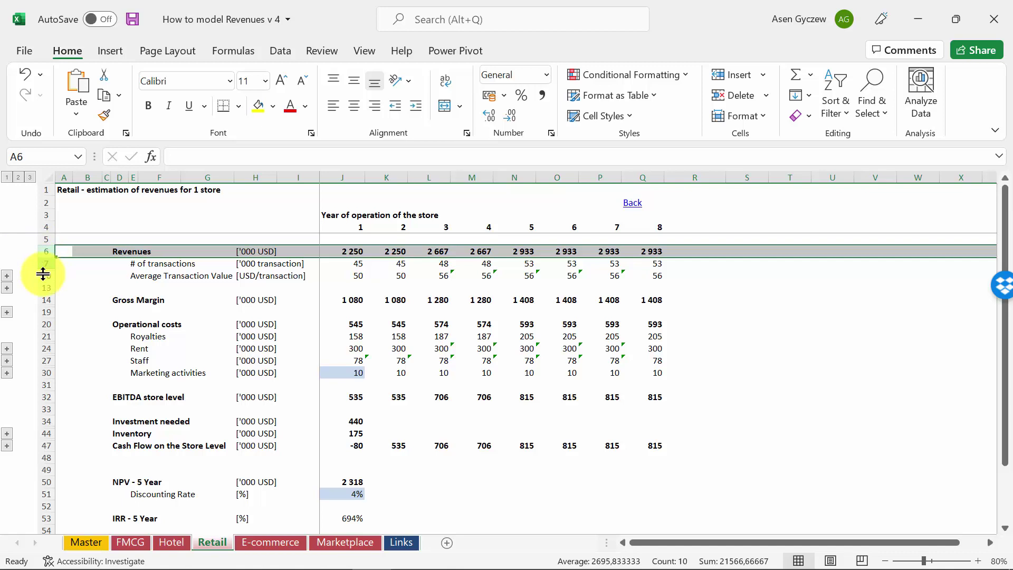
left_click(44, 265)
left_click(43, 275)
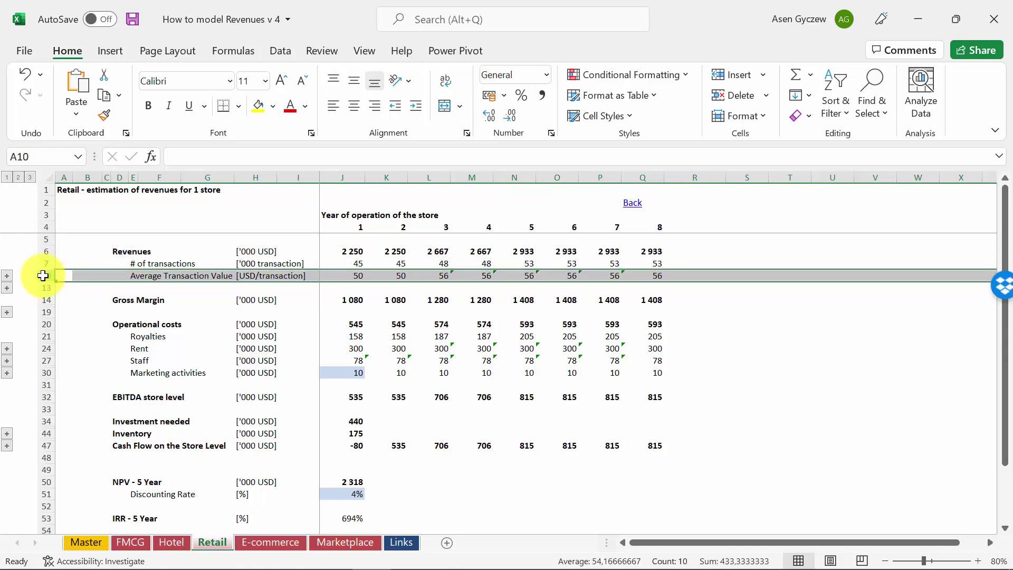
left_click(7, 275)
left_click(41, 285)
left_click(42, 275)
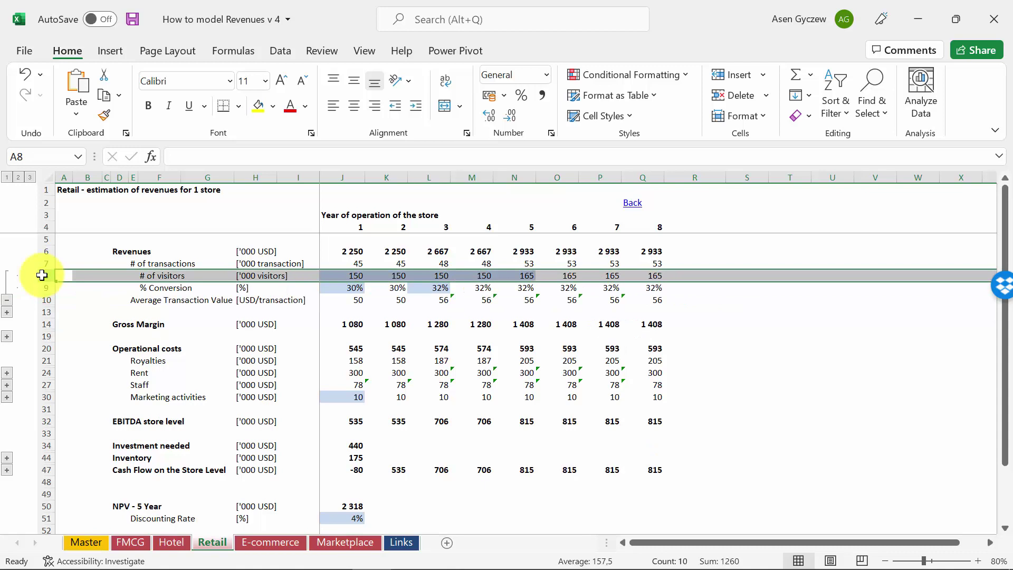
left_click(47, 287)
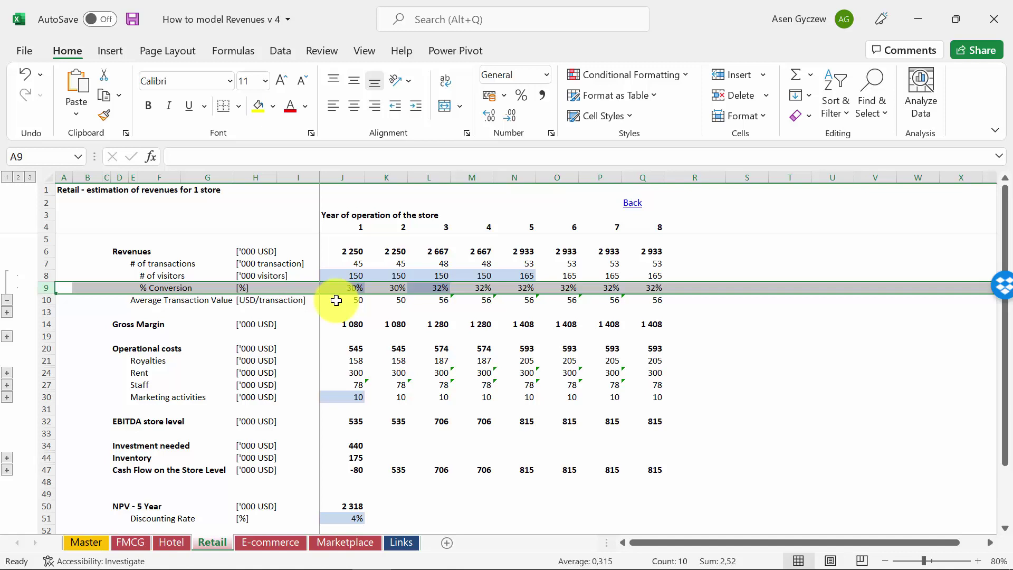
left_click(8, 304)
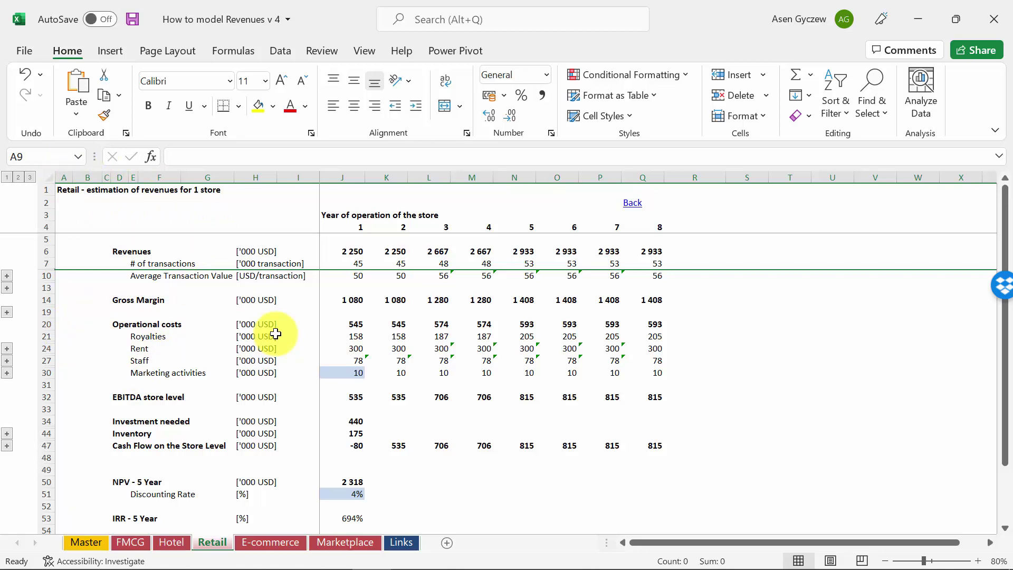
Step: On the E-commerce sheet, review transactions and ATV, then expand and highlight # of visits and Conversion rate
left_click(242, 543)
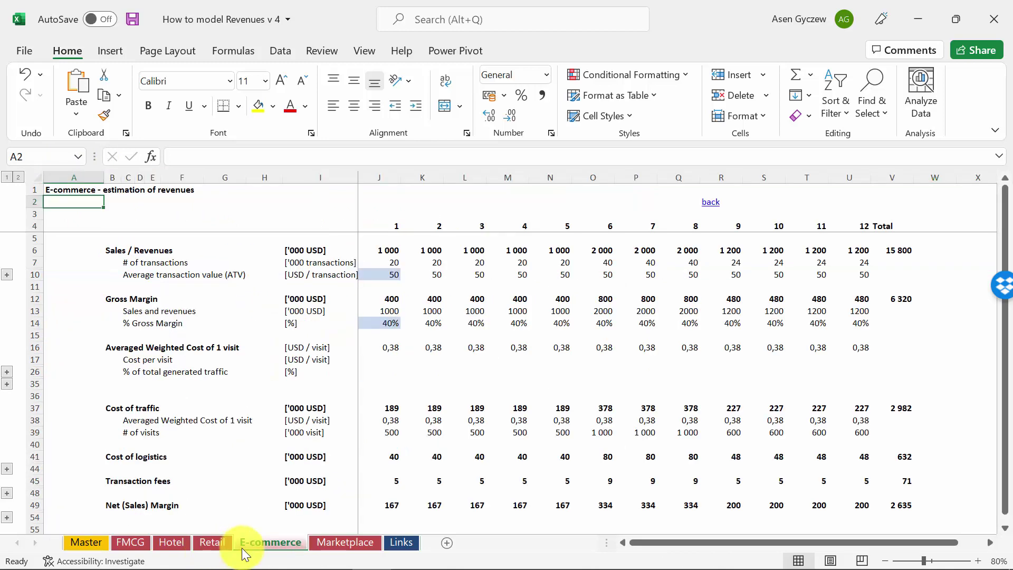
left_click(27, 262)
left_click(29, 275)
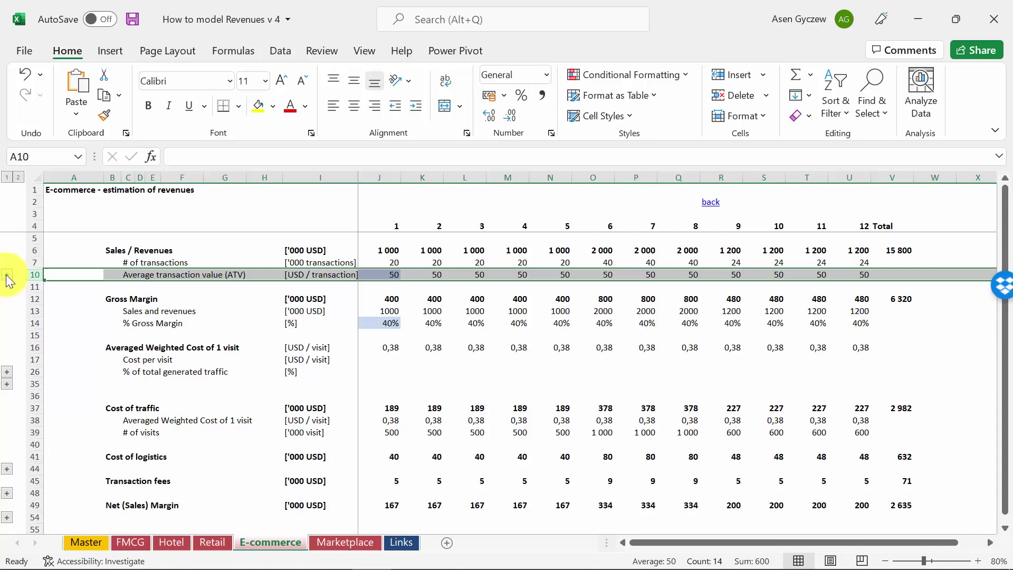
left_click(7, 275)
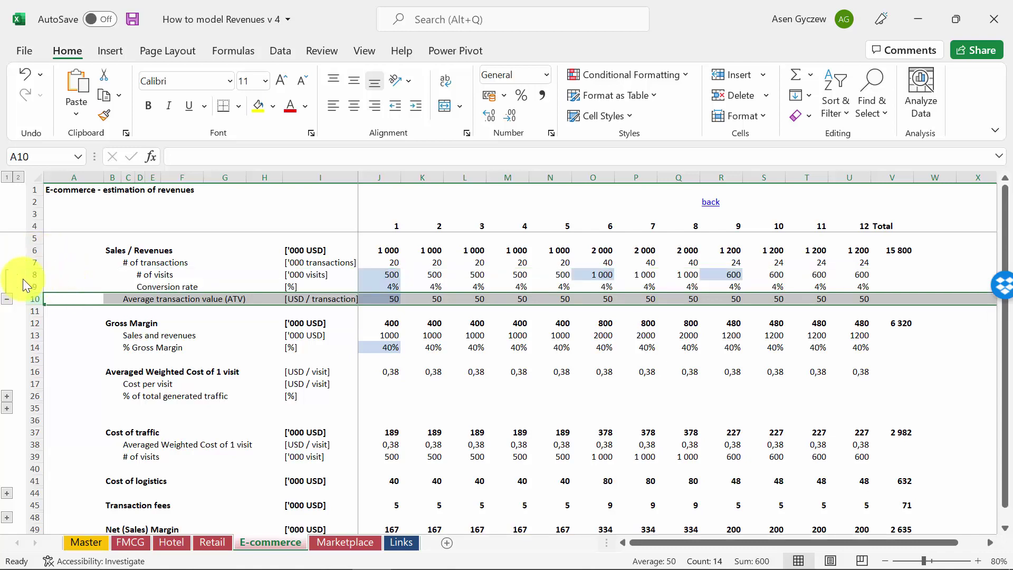
left_click(28, 274)
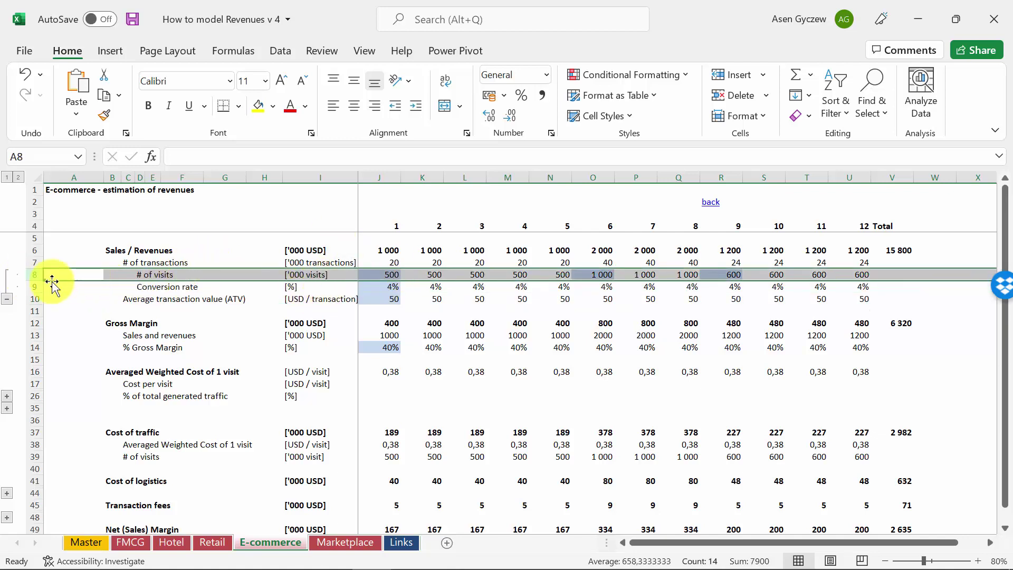
left_click(29, 287)
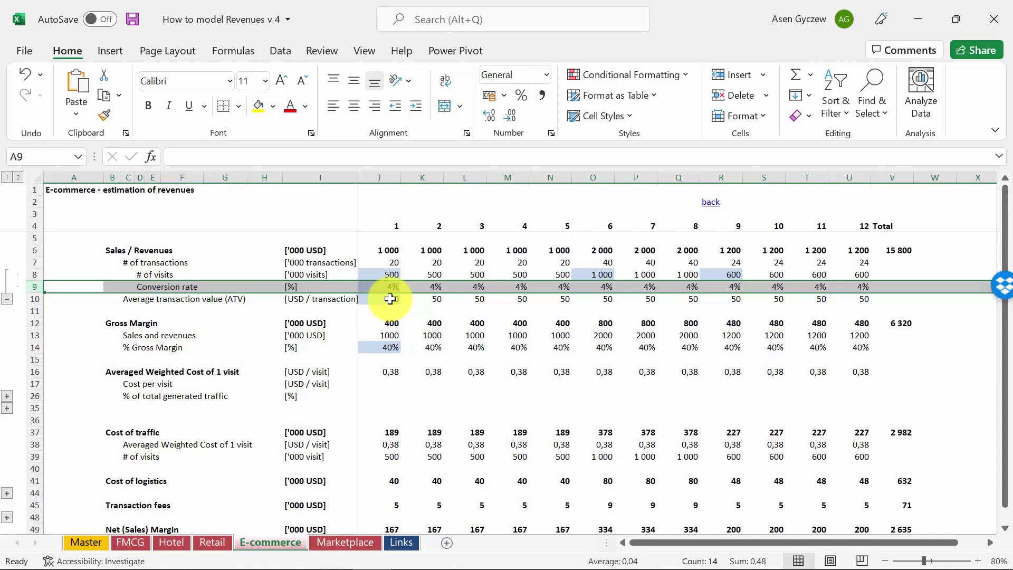
Step: Switch to the Marketplace sheet and highlight the # of visits and GMV rows
left_click(340, 537)
left_click(73, 249)
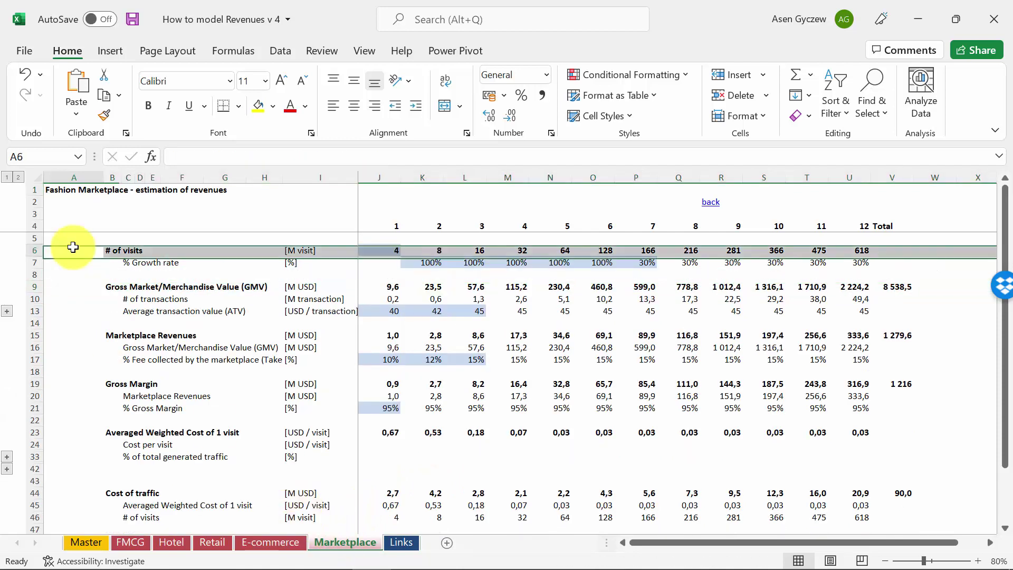
left_click(35, 250)
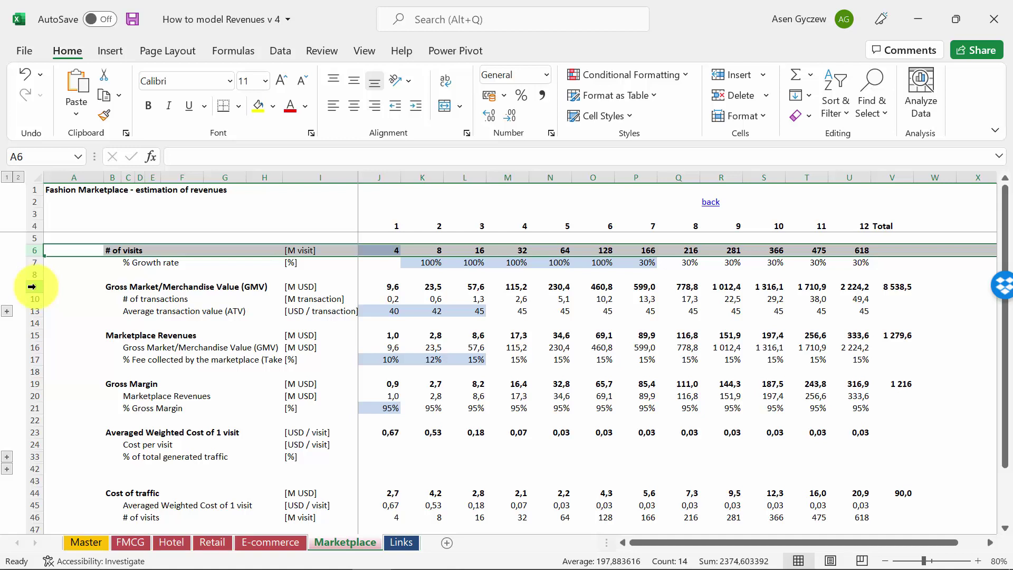
left_click(31, 287)
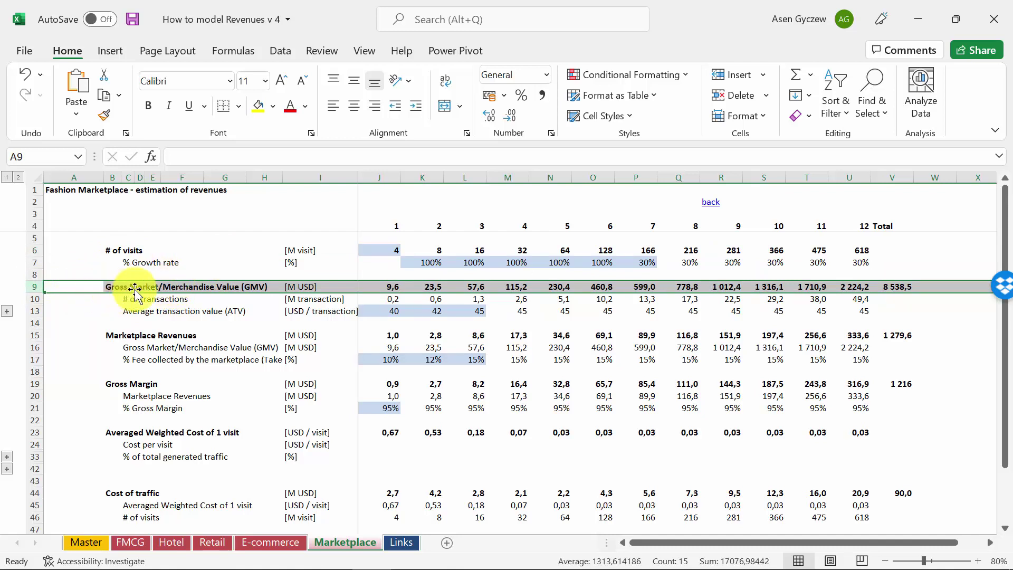
Step: Highlight # of transactions, ATV, Marketplace Revenues and fee percentage rows, then GMV again
left_click(27, 299)
left_click(27, 311)
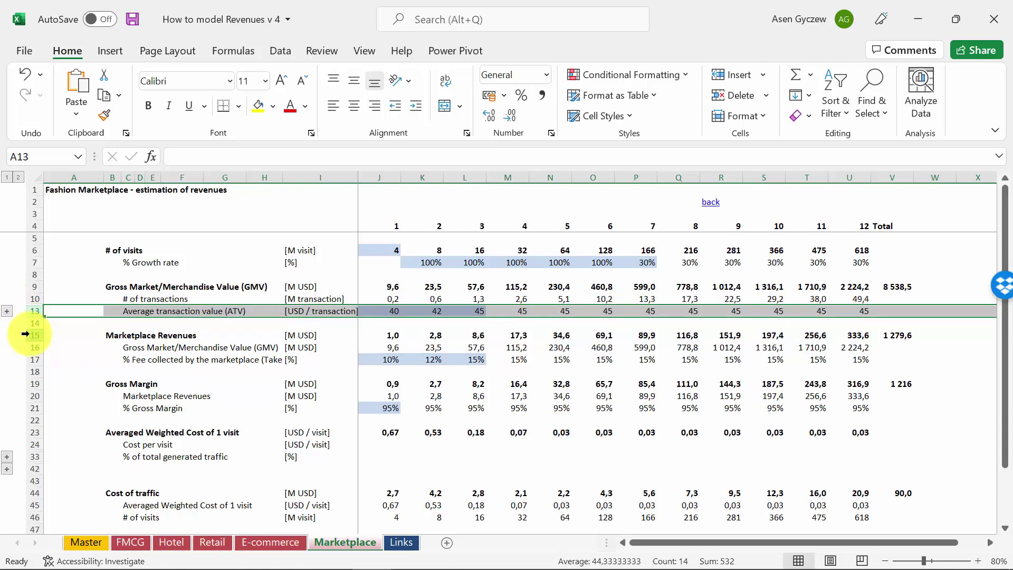
left_click(25, 333)
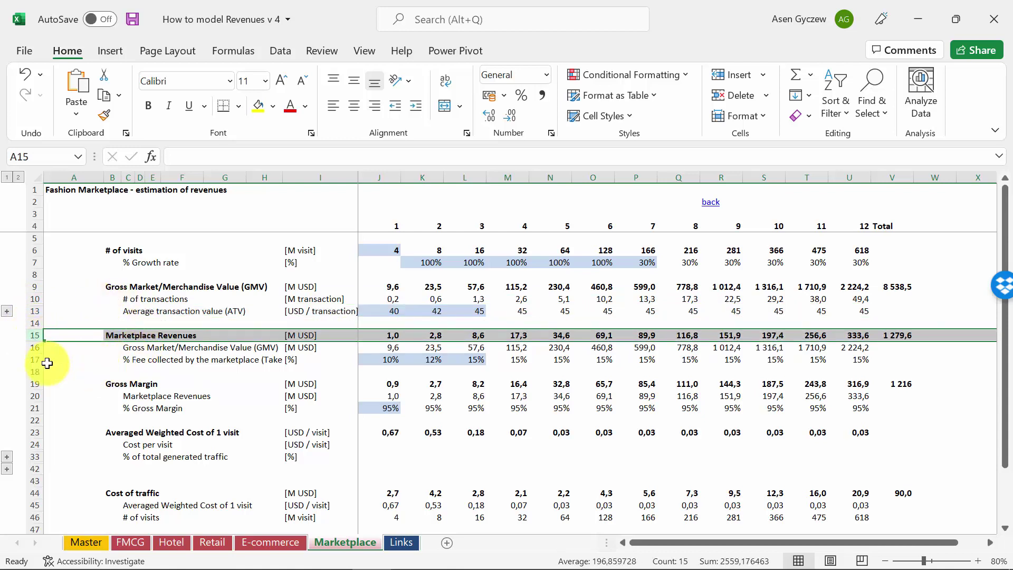
left_click(37, 359)
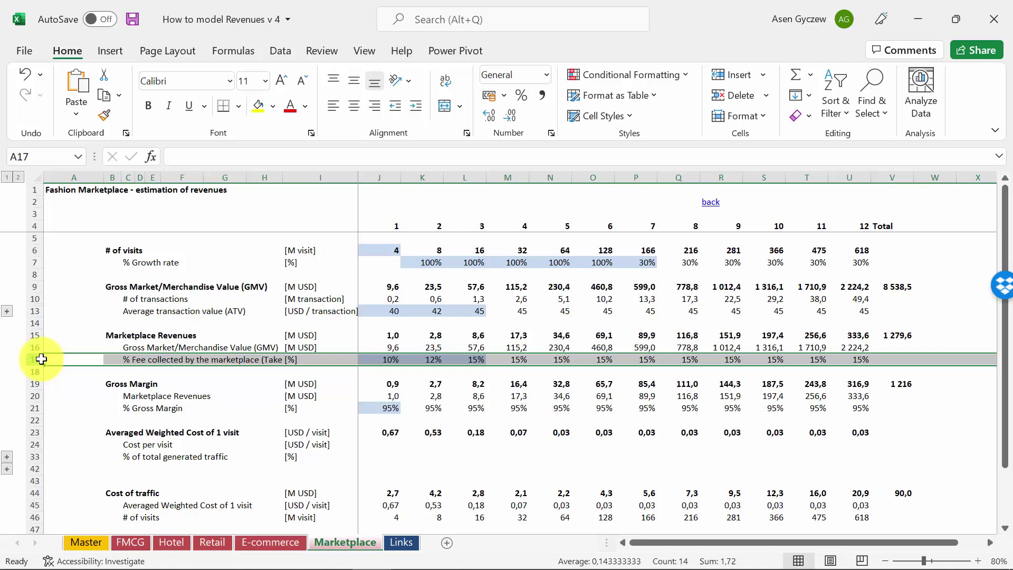
left_click(32, 287)
left_click(8, 310)
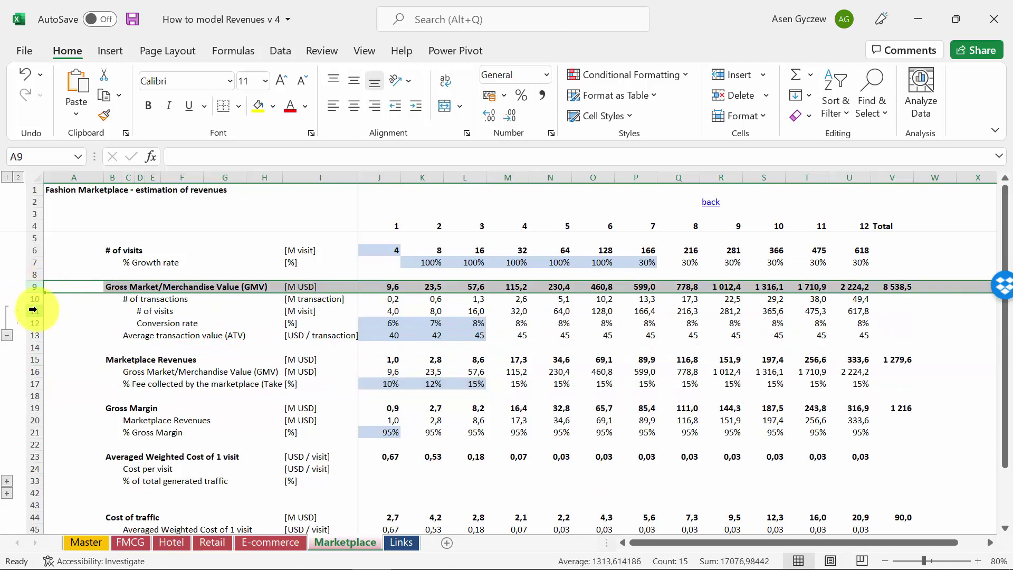
left_click(34, 311)
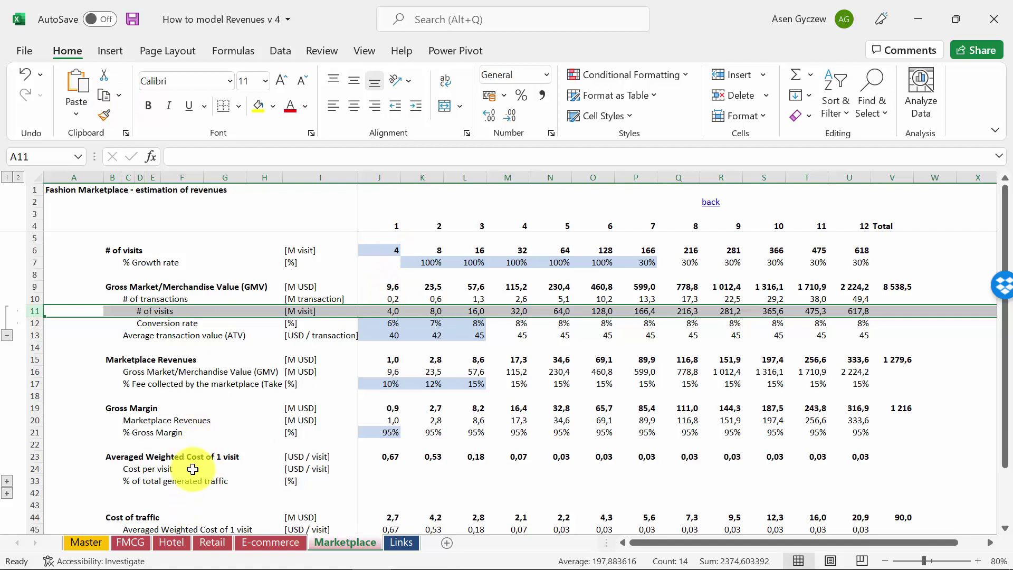
scroll(185, 454, "down", 2)
scroll(182, 453, "up", 2)
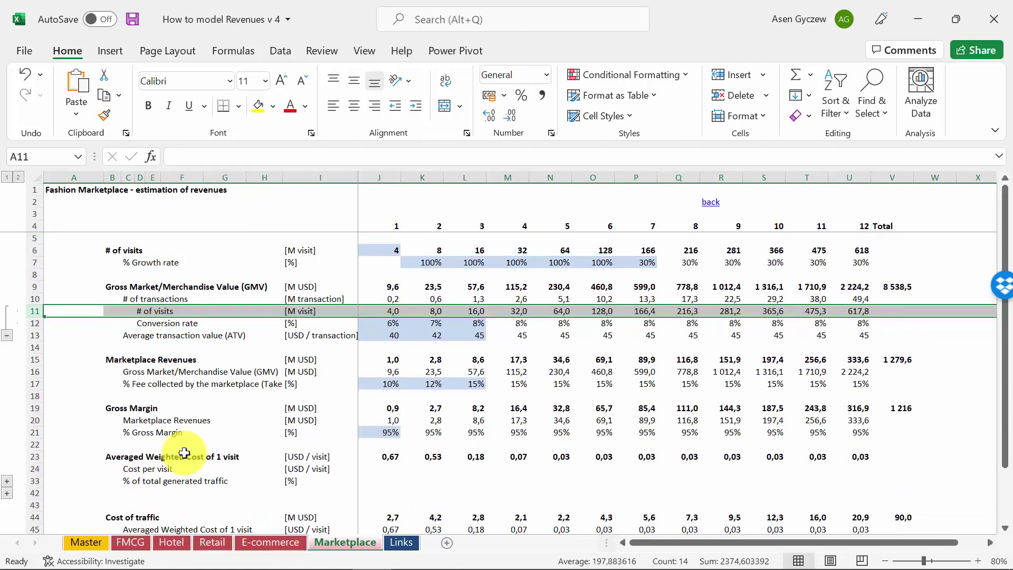